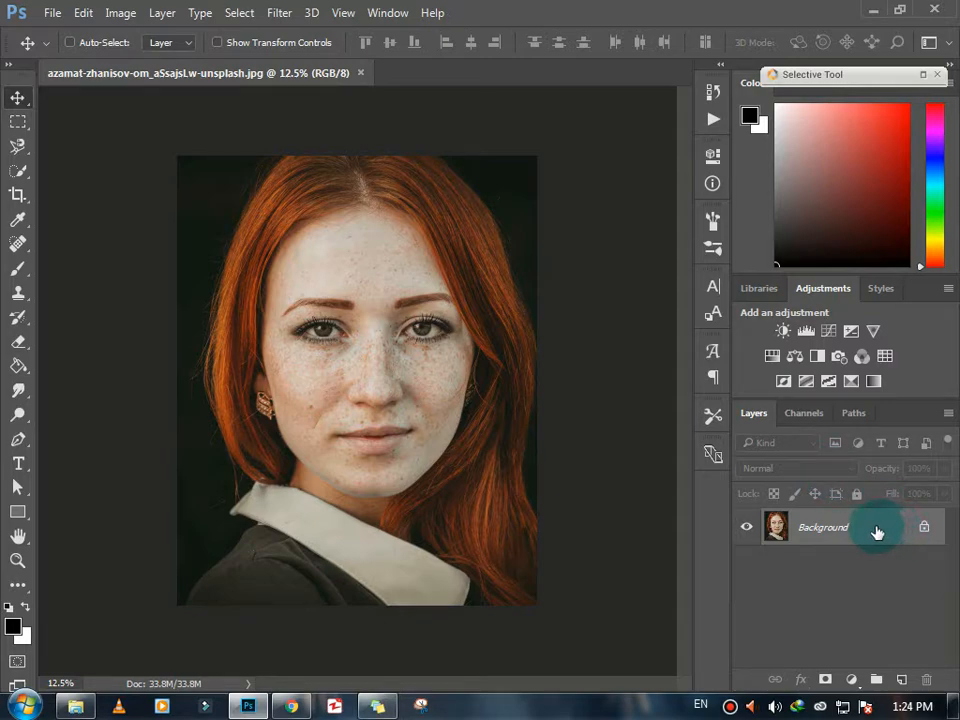
Duplicate the Background layer, keeping the default name for the copy.
double_click(875, 529)
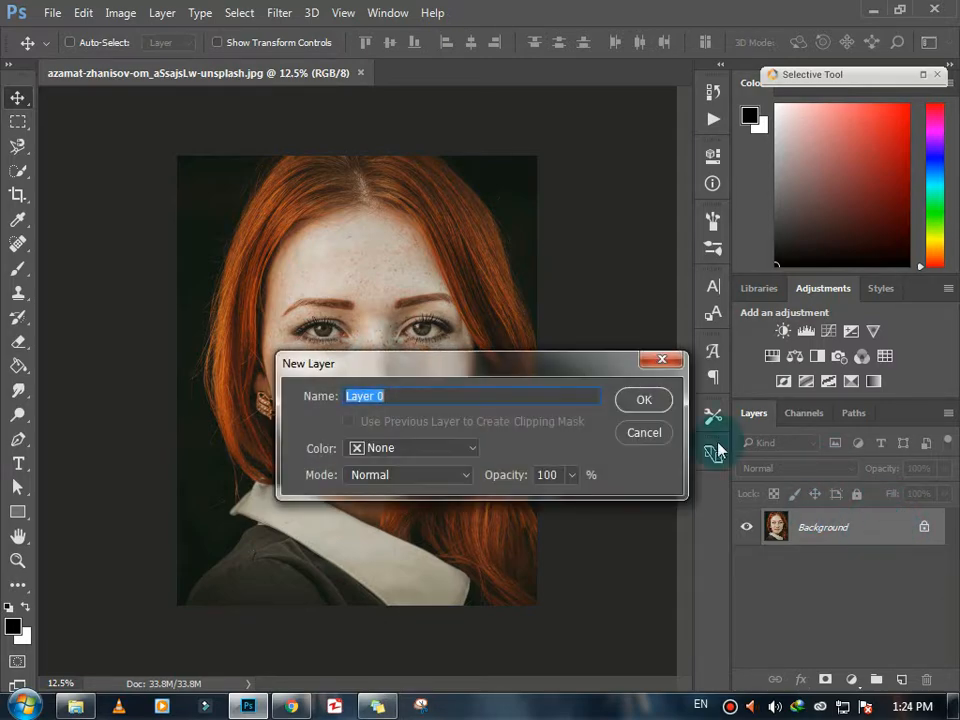
left_click(646, 433)
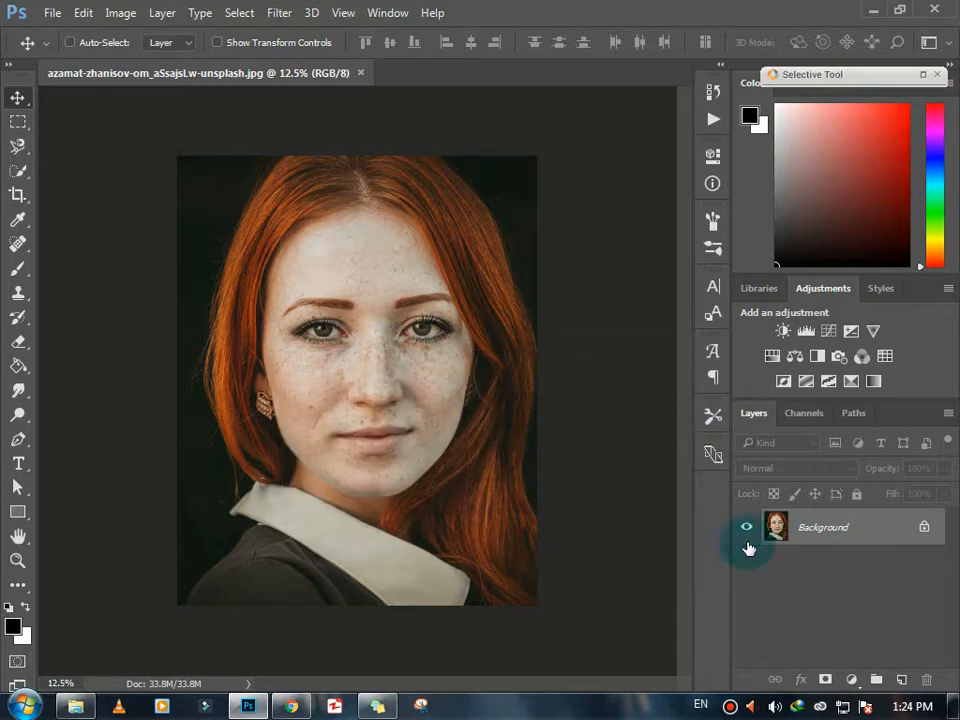
right_click(875, 529)
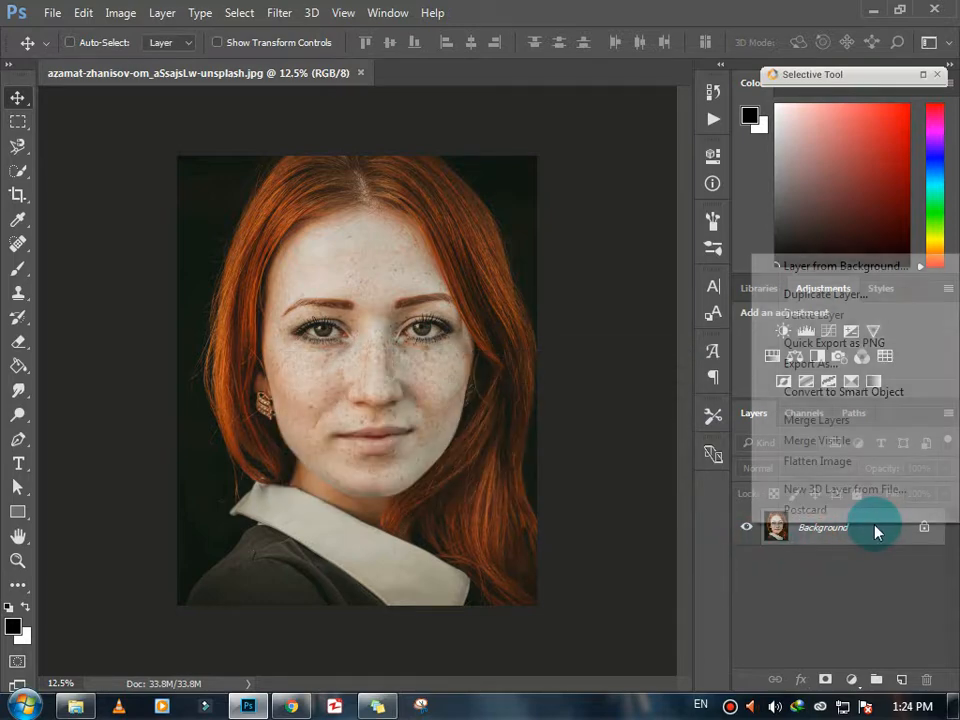
left_click(807, 298)
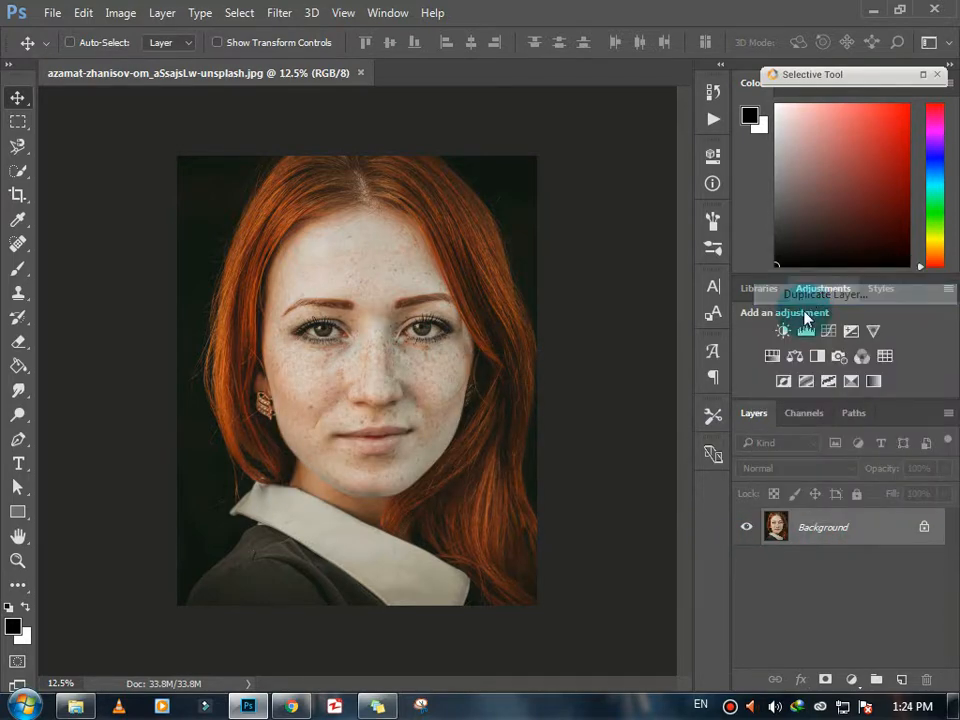
left_click(643, 205)
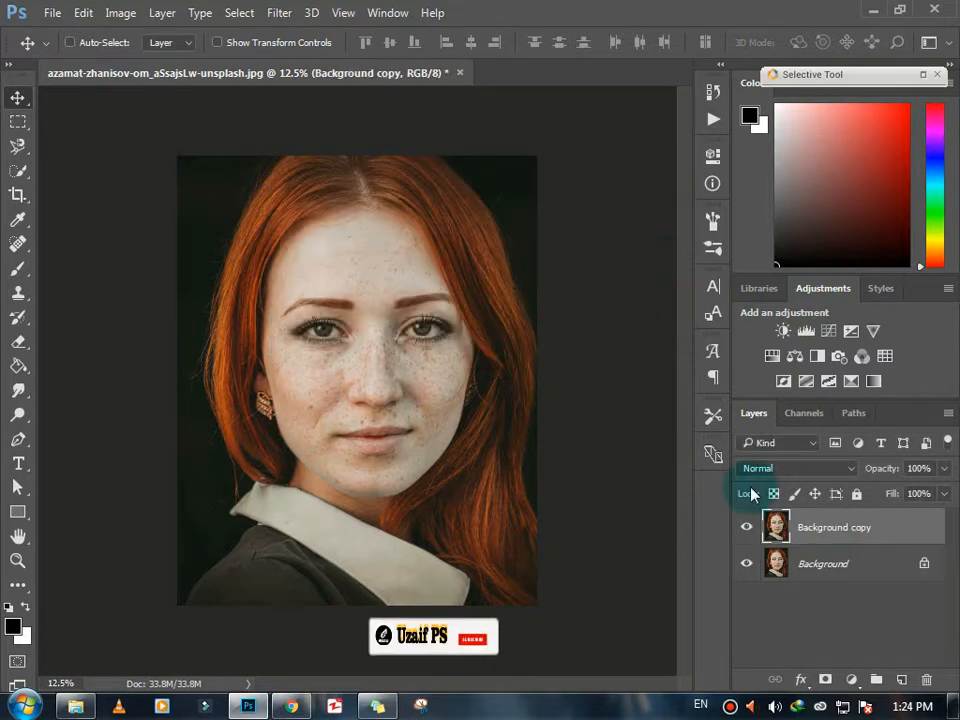
Apply a Gaussian Blur with a radius of 22.2 pixels to the original Background layer.
left_click(835, 566)
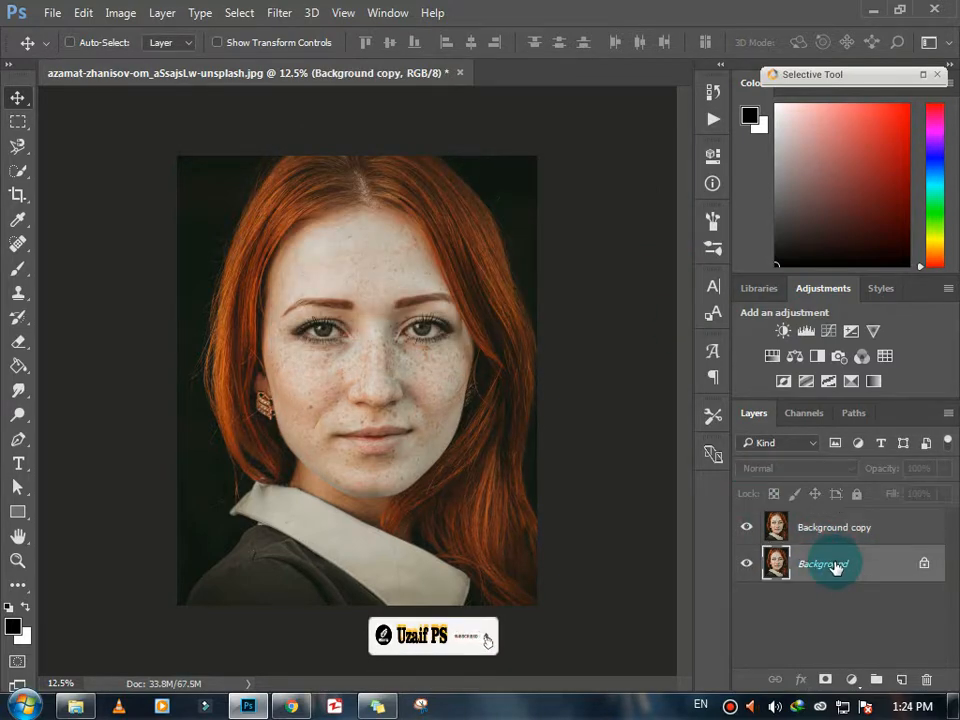
left_click(278, 14)
mouse_move(452, 240)
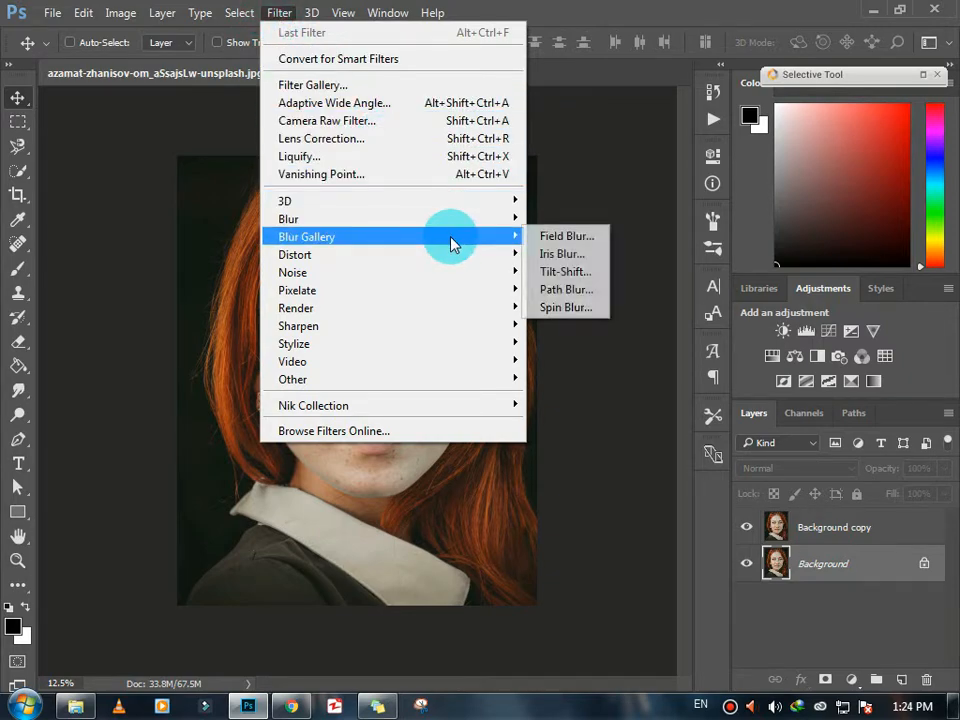
mouse_move(480, 220)
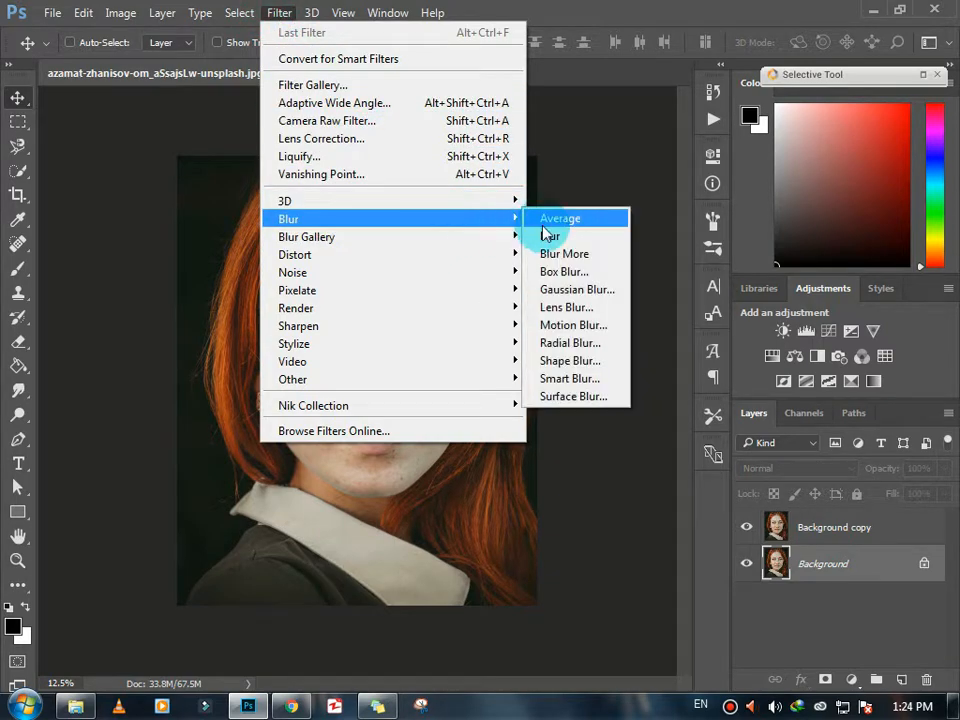
left_click(571, 292)
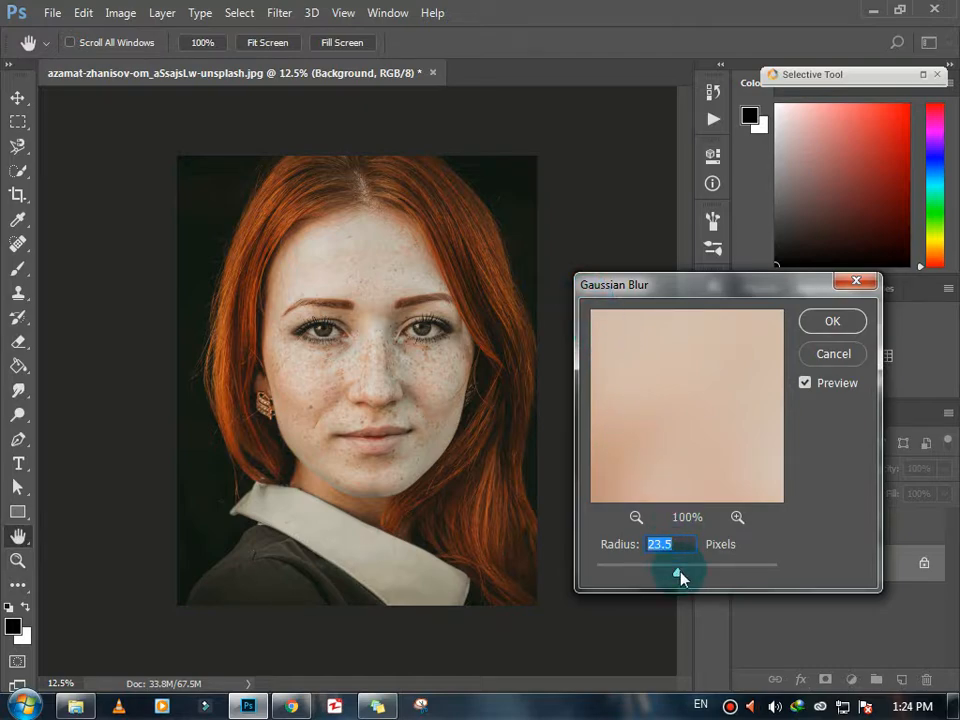
left_click_drag(677, 574, 677, 578)
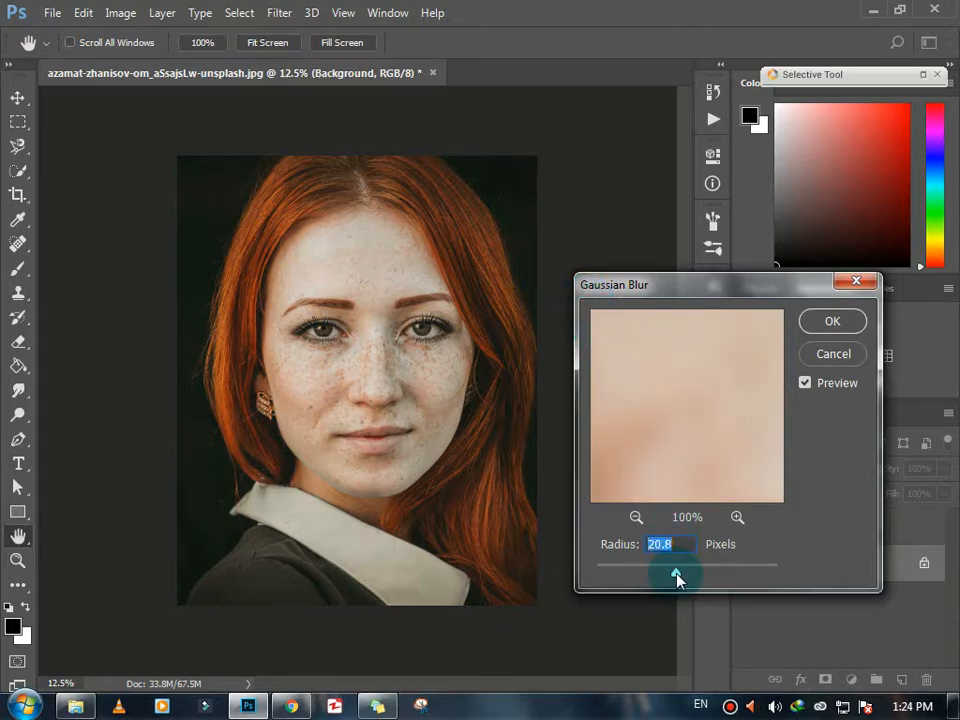
left_click(833, 321)
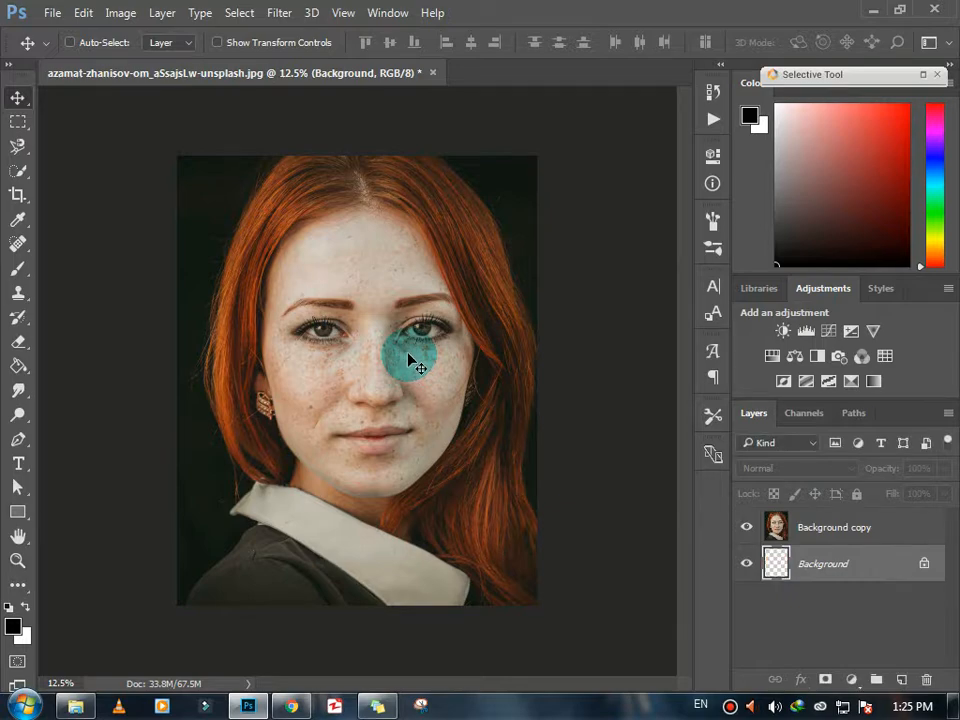
Compare the sharp and blurred versions of the portrait by toggling the Background copy layer's visibility.
left_click(745, 528)
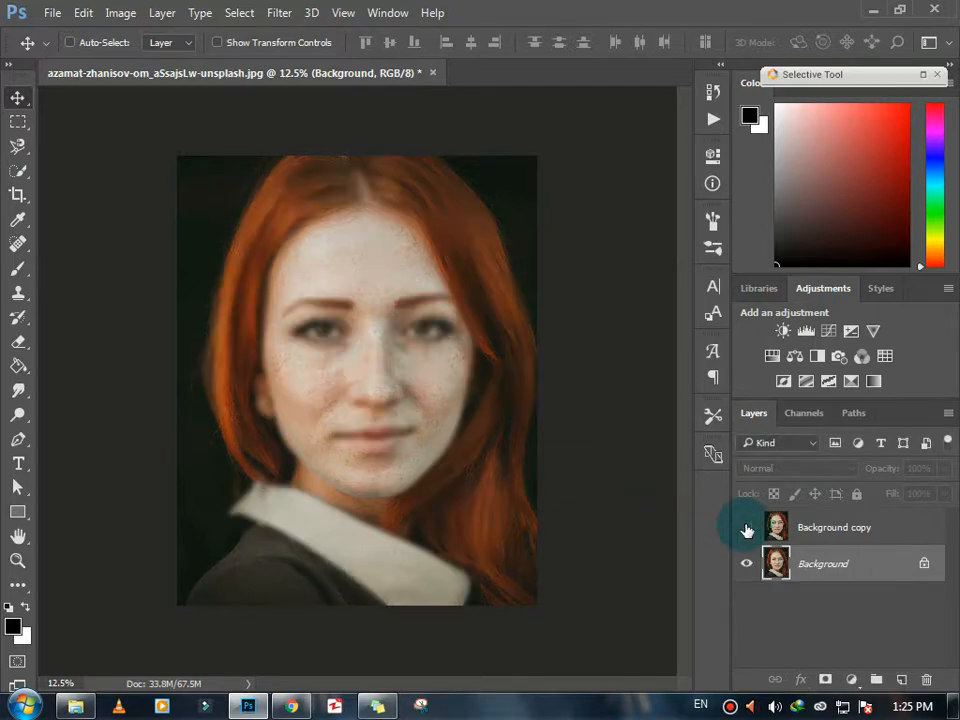
left_click(745, 529)
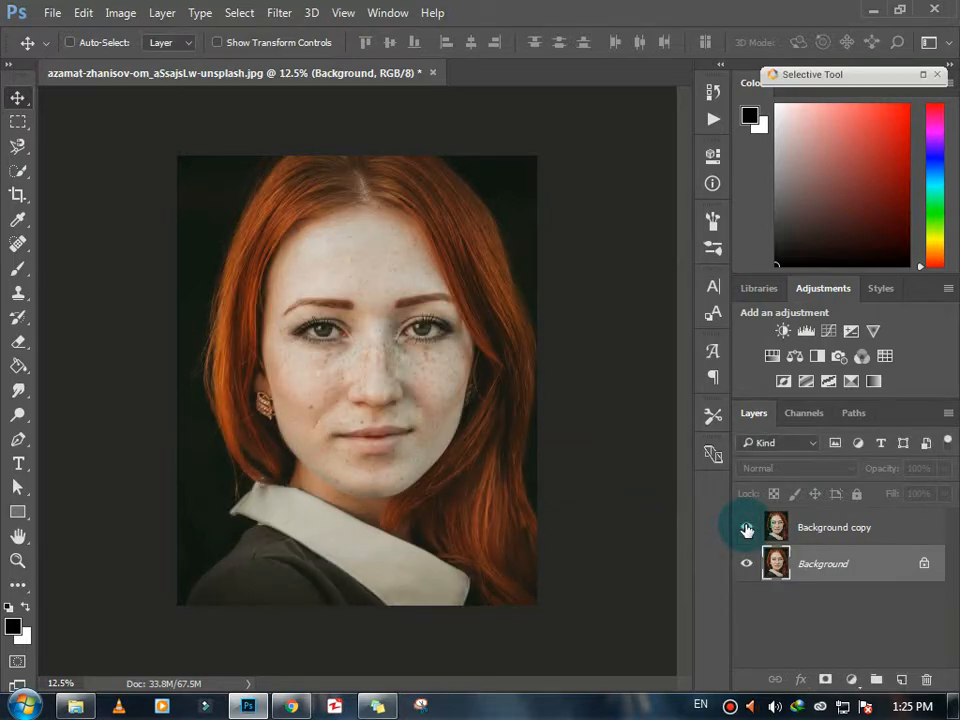
left_click(746, 529)
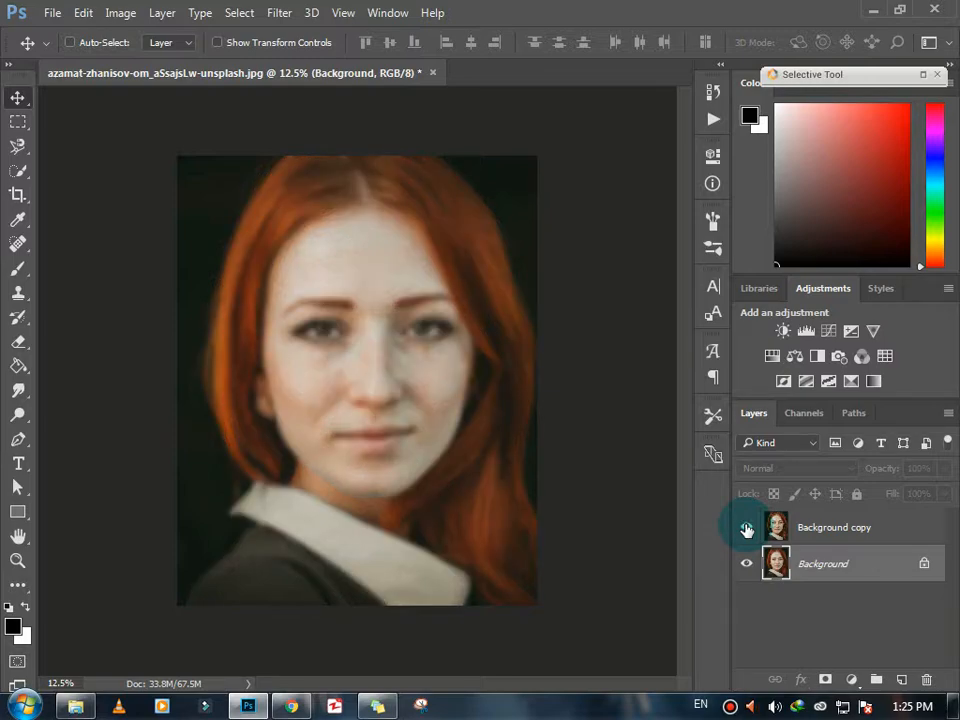
left_click(746, 529)
left_click(746, 529)
left_click(746, 527)
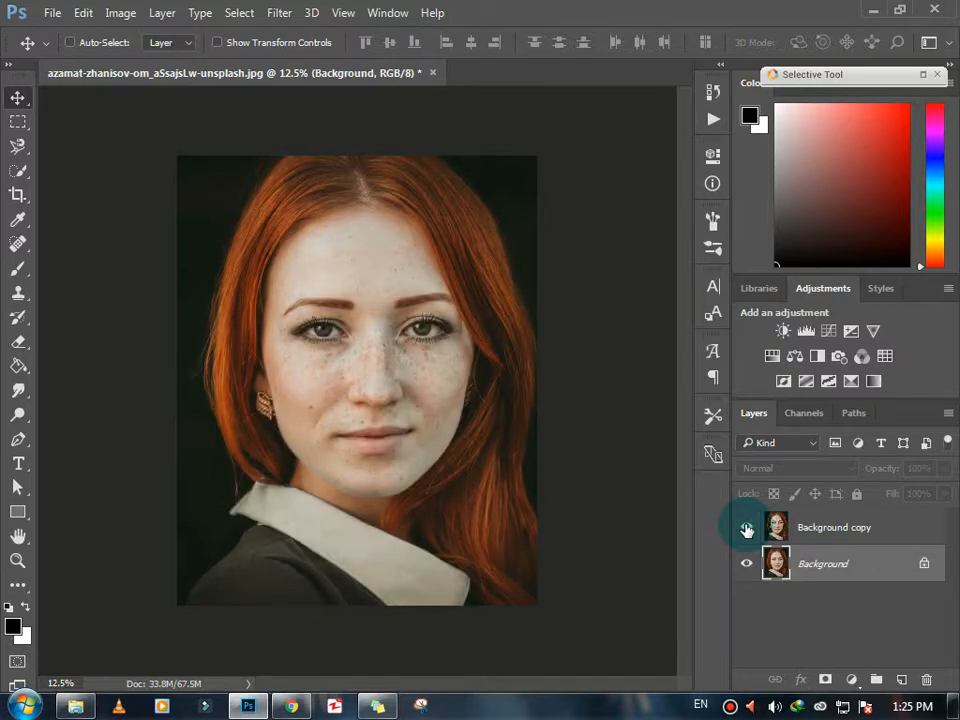
Erase the freckled forehead skin on the Background copy layer with a 250 px Eraser to reveal the blurred layer beneath.
left_click(12, 563)
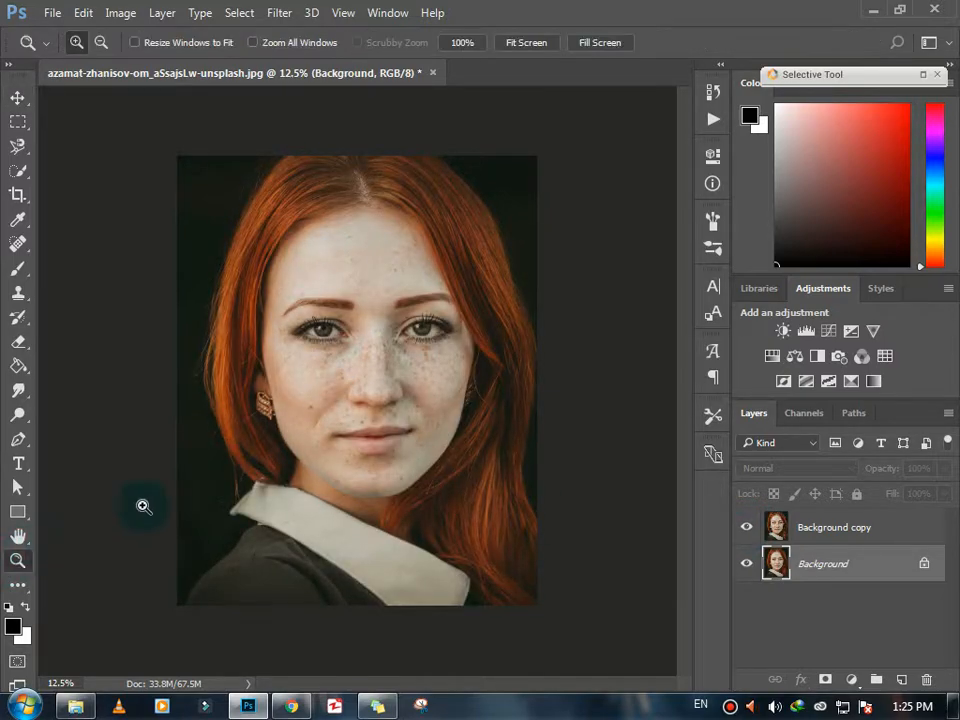
left_click(267, 441)
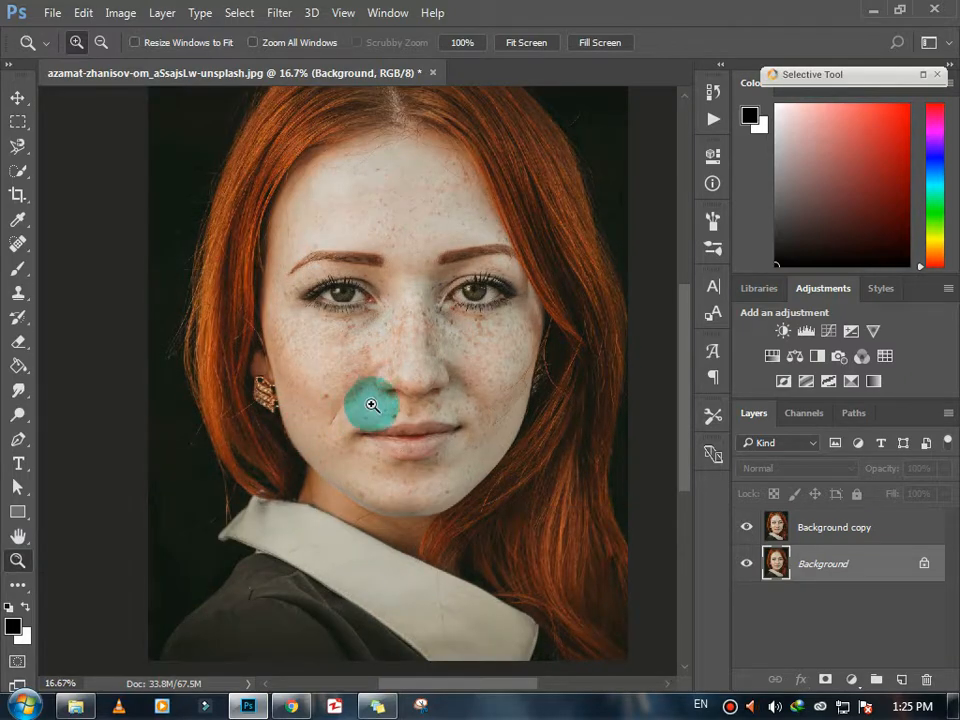
left_click(422, 379)
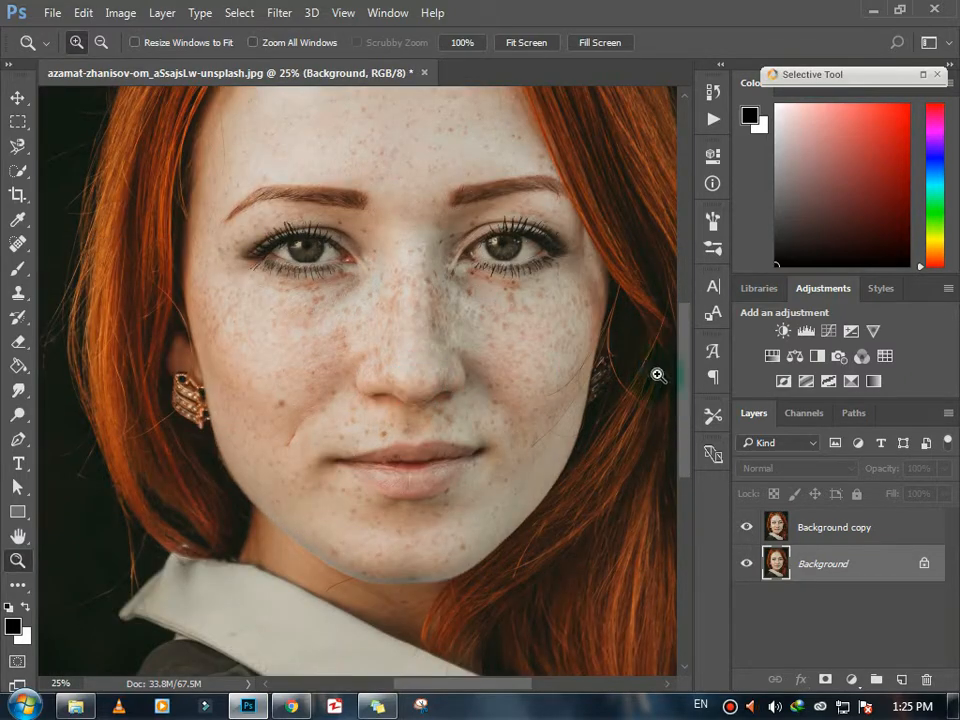
left_click_drag(681, 413, 688, 388)
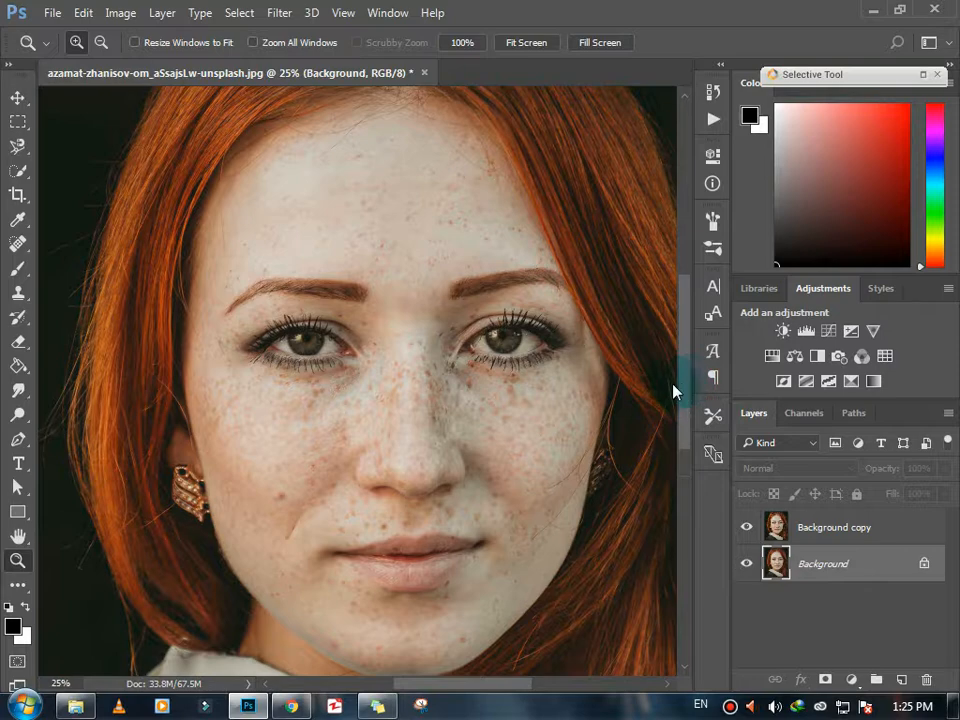
left_click(22, 346)
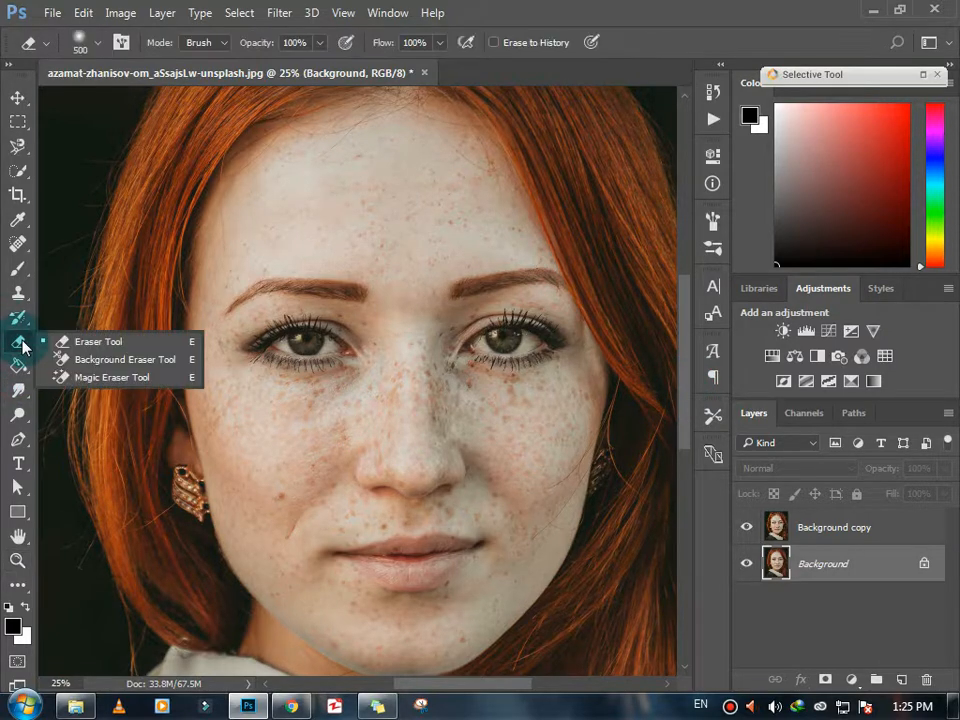
left_click(79, 348)
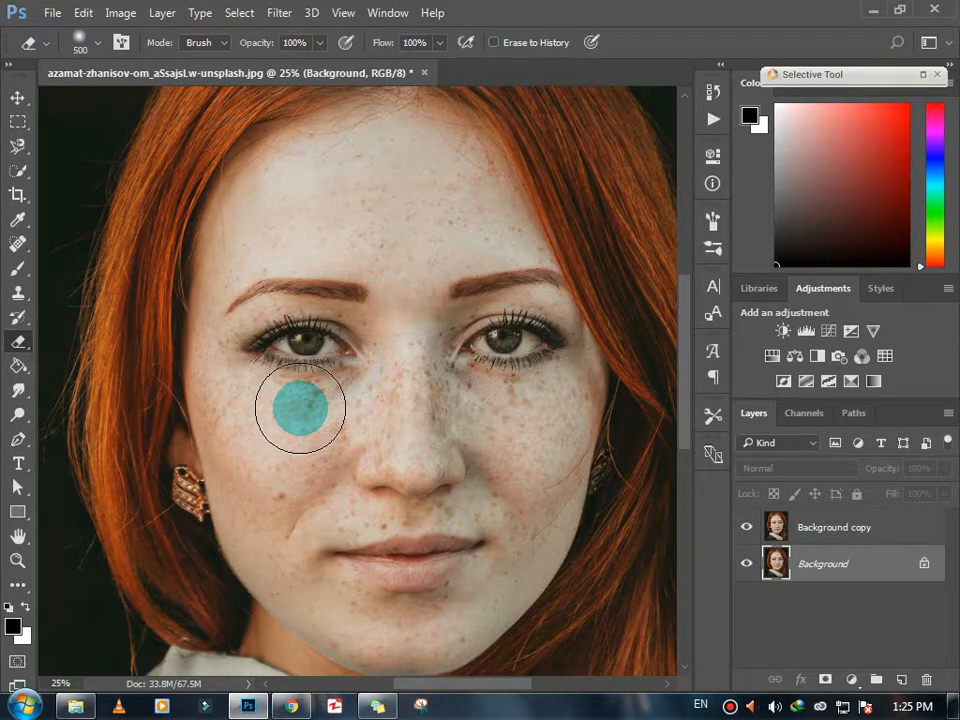
key("bracketleft")
key("bracketleft")
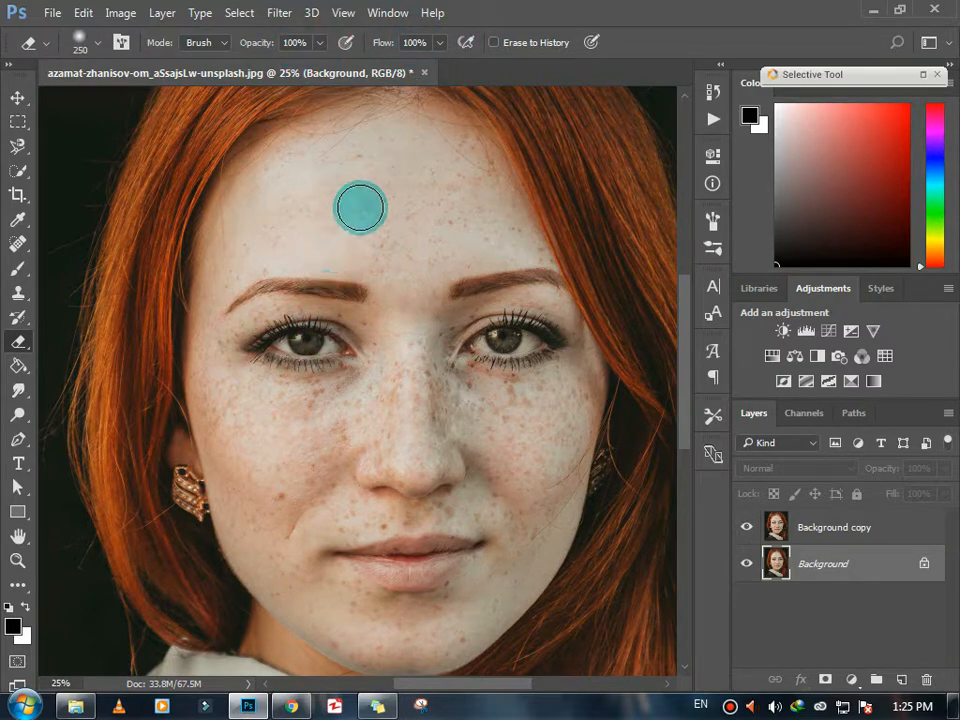
left_click(817, 535)
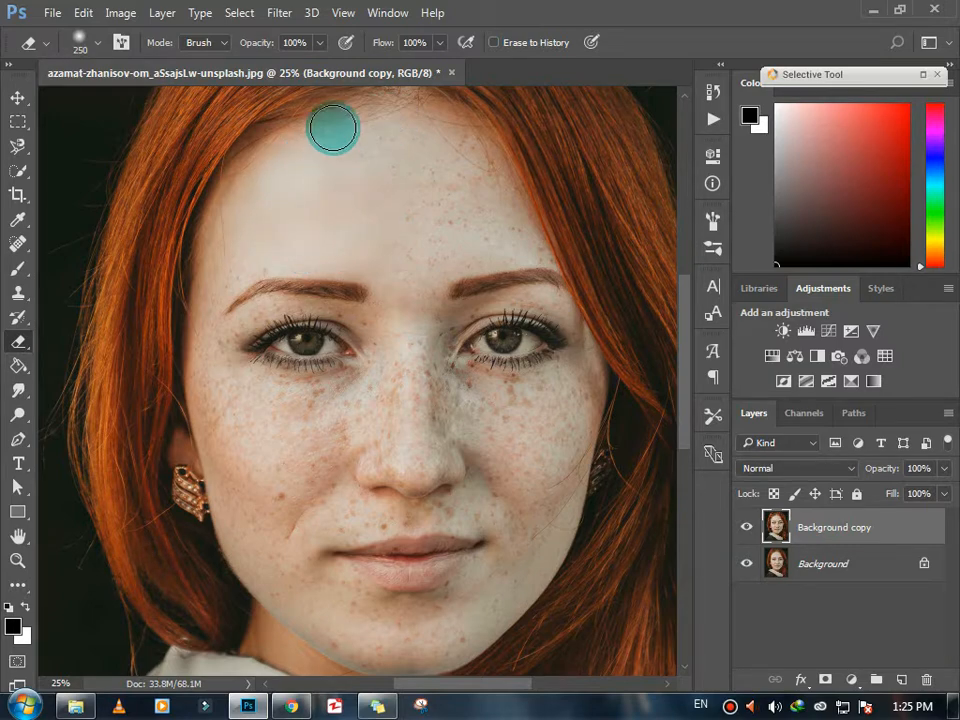
mouse_move(437, 156)
left_mouse_down()
mouse_move(469, 197)
mouse_move(443, 145)
mouse_move(467, 183)
mouse_move(469, 163)
mouse_move(475, 189)
mouse_move(471, 162)
mouse_move(484, 177)
mouse_move(496, 221)
mouse_move(490, 242)
mouse_move(477, 234)
mouse_move(498, 206)
mouse_move(523, 242)
mouse_move(432, 238)
mouse_move(434, 226)
mouse_move(374, 163)
mouse_move(415, 162)
mouse_move(391, 202)
mouse_move(411, 231)
left_mouse_up()
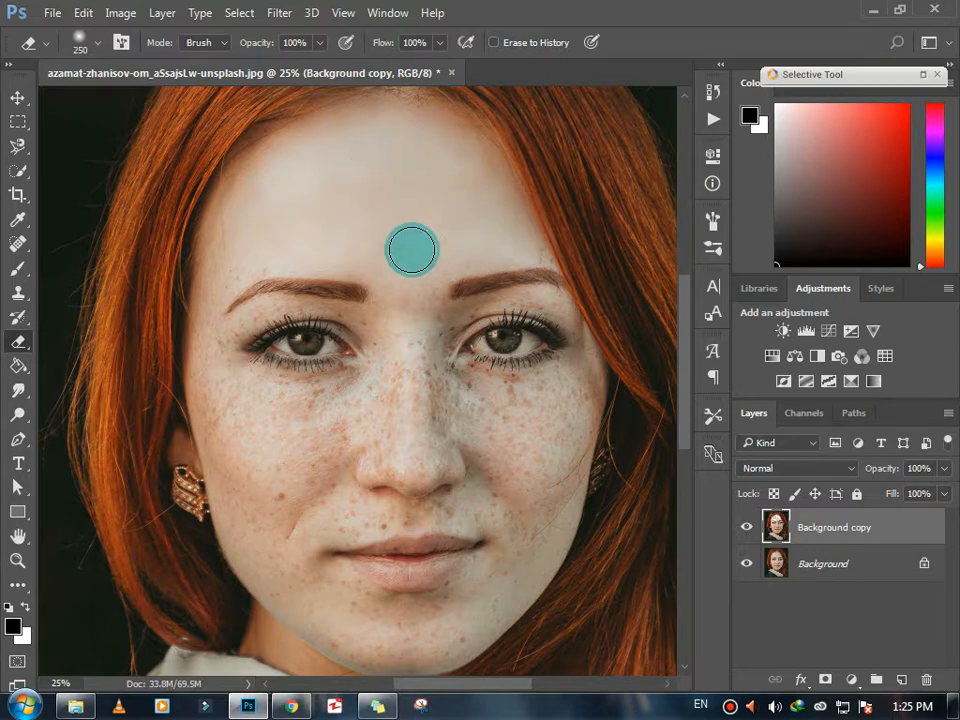
Erase the freckled skin around the brows, cheeks, nose and mouth on the Background copy layer, starting with a 150 px Eraser and varying its size.
key("bracketleft")
key("bracketleft")
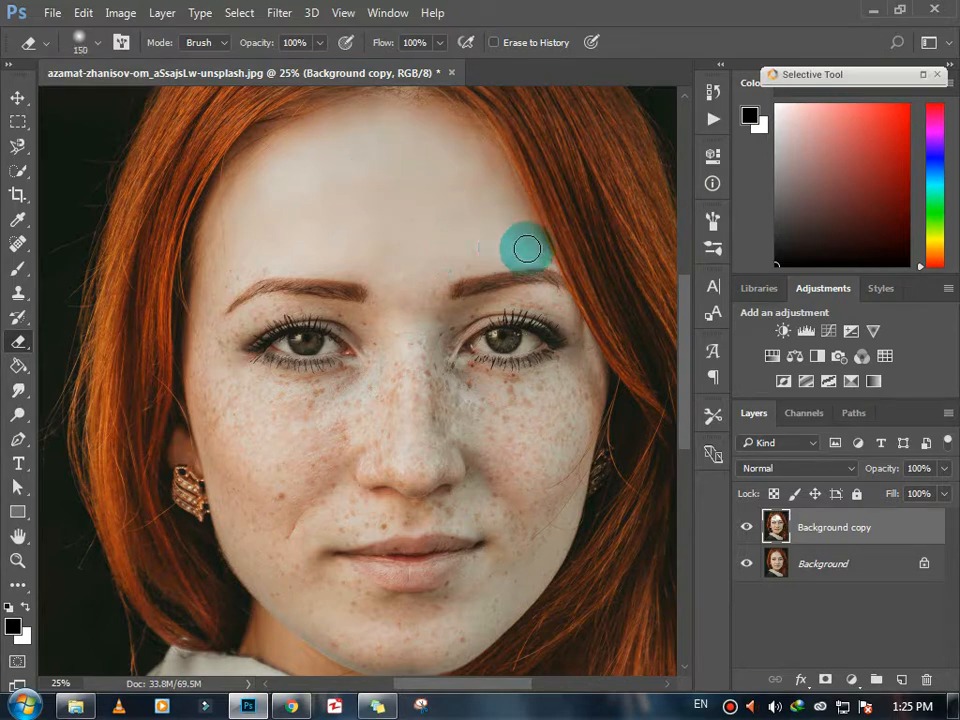
mouse_move(543, 258)
left_mouse_down()
mouse_move(453, 263)
mouse_move(513, 261)
mouse_move(463, 265)
mouse_move(437, 288)
mouse_move(420, 260)
mouse_move(379, 277)
mouse_move(409, 311)
mouse_move(410, 336)
mouse_move(458, 314)
mouse_move(557, 314)
mouse_move(552, 302)
mouse_move(573, 330)
mouse_move(523, 300)
mouse_move(483, 301)
mouse_move(445, 326)
mouse_move(437, 339)
mouse_move(466, 318)
mouse_move(421, 371)
mouse_move(416, 320)
mouse_move(399, 338)
mouse_move(359, 319)
mouse_move(397, 360)
mouse_move(515, 381)
mouse_move(477, 370)
mouse_move(538, 374)
mouse_move(587, 346)
mouse_move(596, 375)
mouse_move(588, 375)
mouse_move(589, 400)
mouse_move(530, 490)
mouse_move(573, 477)
mouse_move(594, 387)
mouse_move(565, 421)
mouse_move(575, 438)
mouse_move(584, 432)
mouse_move(588, 377)
mouse_move(476, 393)
mouse_move(573, 405)
mouse_move(438, 382)
mouse_move(345, 317)
mouse_move(381, 304)
mouse_move(373, 272)
mouse_move(250, 261)
mouse_move(259, 263)
mouse_move(254, 274)
mouse_move(193, 369)
mouse_move(261, 309)
mouse_move(358, 311)
mouse_move(268, 302)
mouse_move(266, 373)
mouse_move(347, 374)
mouse_move(320, 382)
mouse_move(356, 390)
mouse_move(198, 401)
mouse_move(220, 482)
mouse_move(217, 417)
mouse_move(276, 450)
mouse_move(294, 484)
mouse_move(285, 446)
mouse_move(318, 418)
mouse_move(298, 506)
mouse_move(366, 401)
mouse_move(385, 418)
mouse_move(448, 392)
mouse_move(510, 426)
mouse_move(499, 553)
mouse_move(530, 506)
mouse_move(514, 564)
mouse_move(546, 527)
mouse_move(561, 484)
mouse_move(531, 451)
mouse_move(540, 519)
mouse_move(486, 613)
mouse_move(340, 636)
mouse_move(294, 594)
mouse_move(261, 486)
mouse_move(486, 499)
mouse_move(462, 501)
mouse_move(474, 465)
mouse_move(388, 444)
mouse_move(401, 480)
mouse_move(458, 467)
mouse_move(439, 402)
mouse_move(381, 459)
mouse_move(360, 499)
mouse_move(429, 508)
mouse_move(332, 514)
mouse_move(476, 514)
mouse_move(489, 561)
mouse_move(436, 604)
mouse_move(446, 600)
mouse_move(373, 604)
mouse_move(313, 531)
mouse_move(325, 519)
mouse_move(352, 583)
left_mouse_up()
key("bracketright")
key("bracketright")
key("bracketright")
key("bracketright")
key("bracketleft")
key("bracketleft")
key("bracketleft")
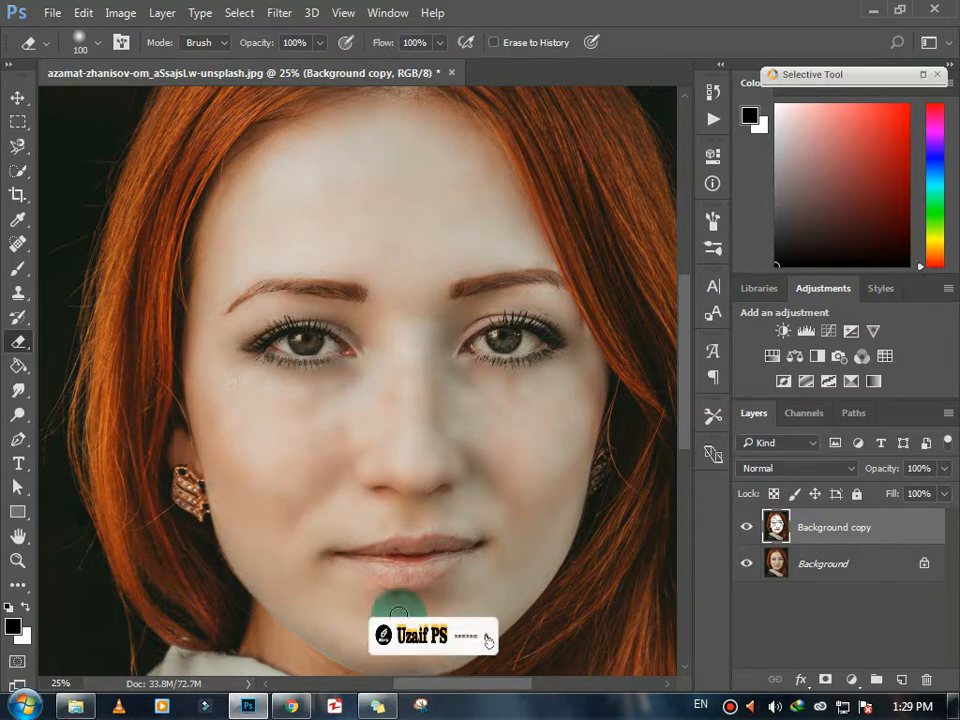
Erase the remaining spotted skin on the chin and the rest of the face with a 100 px Eraser.
left_click_drag(684, 440, 684, 493)
mouse_move(441, 445)
left_mouse_down()
mouse_move(412, 525)
mouse_move(329, 496)
mouse_move(382, 504)
mouse_move(291, 334)
mouse_move(266, 235)
mouse_move(209, 151)
mouse_move(380, 214)
mouse_move(547, 258)
mouse_move(559, 321)
mouse_move(664, 322)
left_mouse_up()
left_click_drag(684, 372, 684, 320)
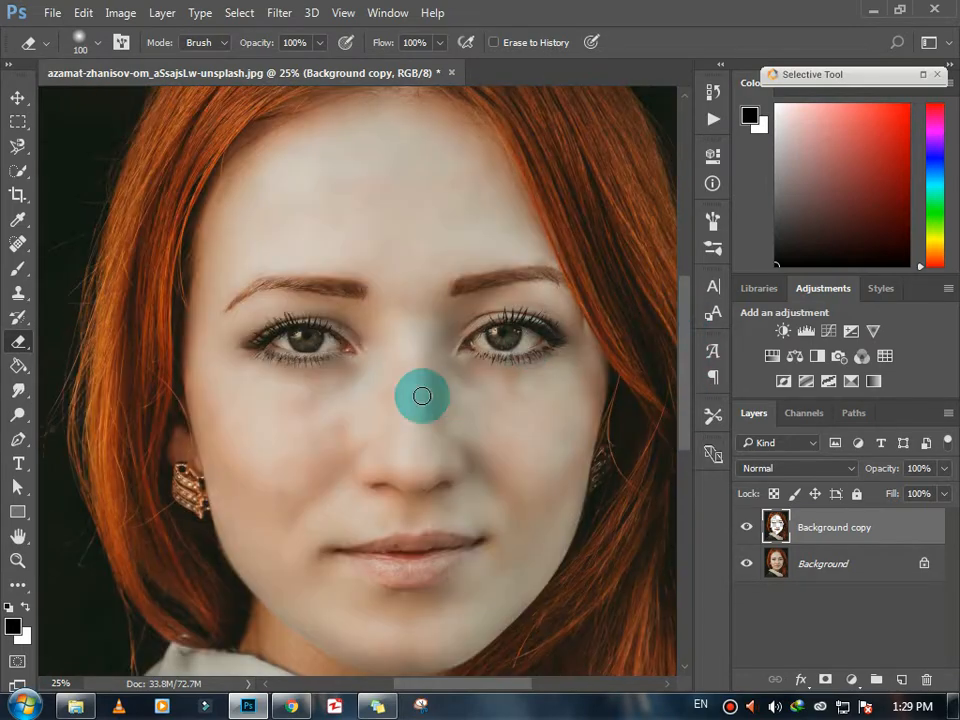
mouse_move(438, 190)
left_mouse_down()
mouse_move(418, 611)
mouse_move(381, 600)
left_mouse_up()
Heal the leftover blemishes around the lips and under the eyes with the Content-Aware Spot Healing Brush.
left_click(14, 224)
left_click(17, 243)
left_click(433, 551)
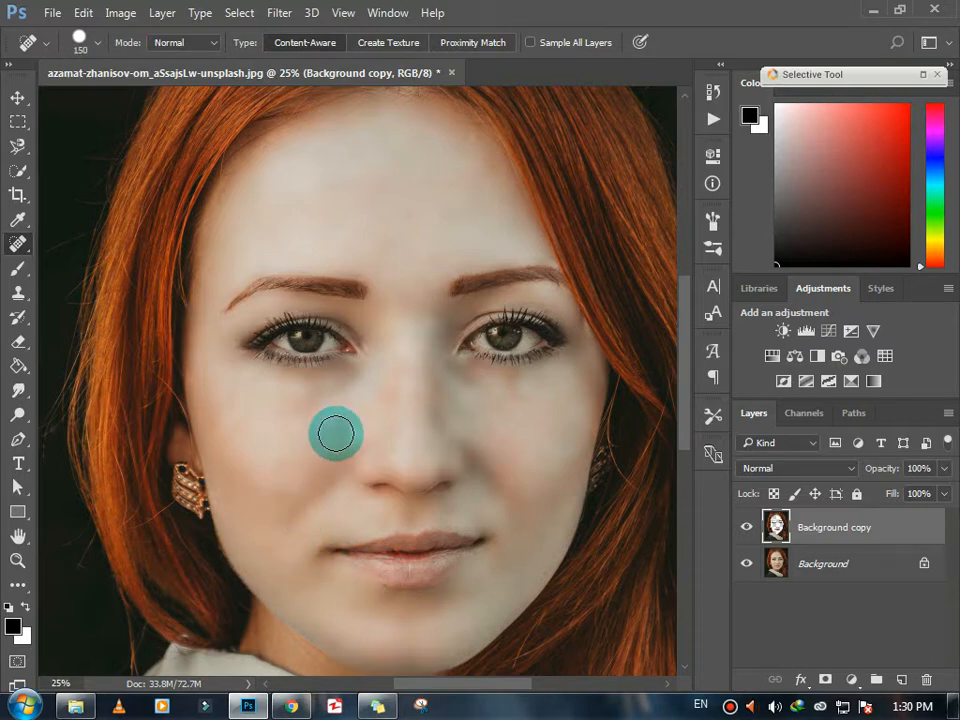
left_click(336, 371)
left_click(482, 281)
key("bracketright")
key("bracketright")
key("bracketright")
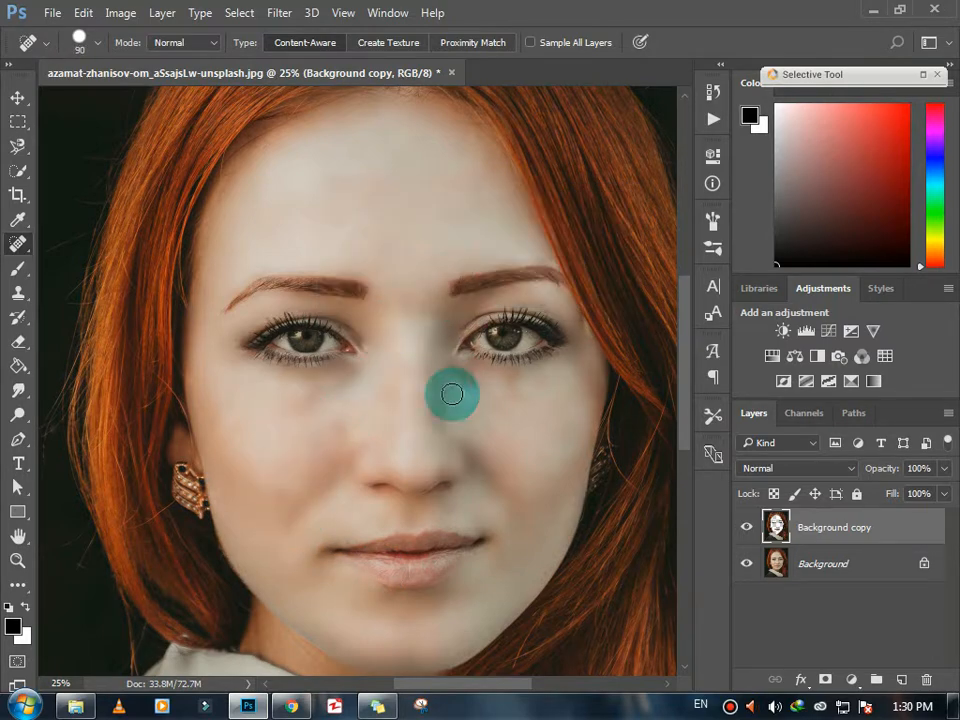
left_click(516, 375)
key("v")
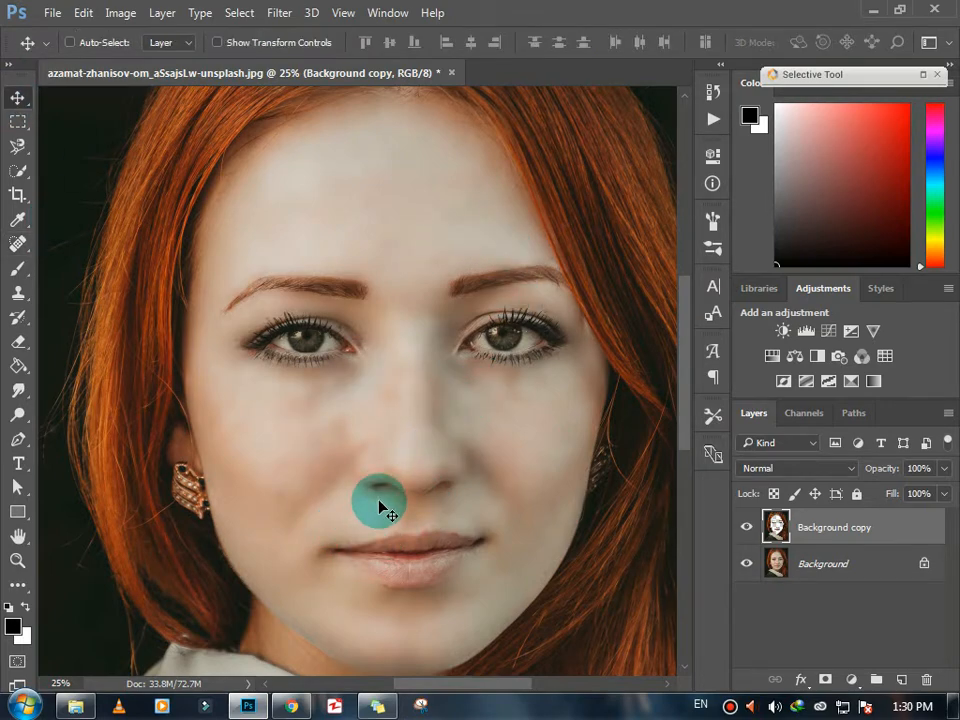
Apply another Gaussian Blur with a 22.2 pixel radius to the Background layer to soften the skin further.
left_click(770, 564)
left_click(278, 14)
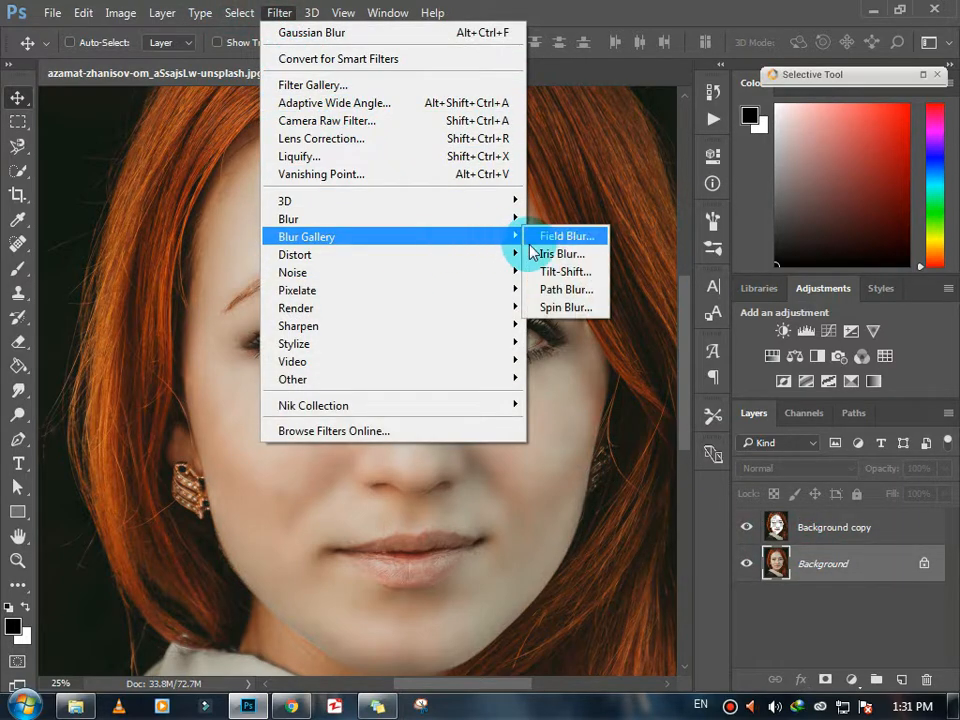
mouse_move(497, 221)
left_click(562, 298)
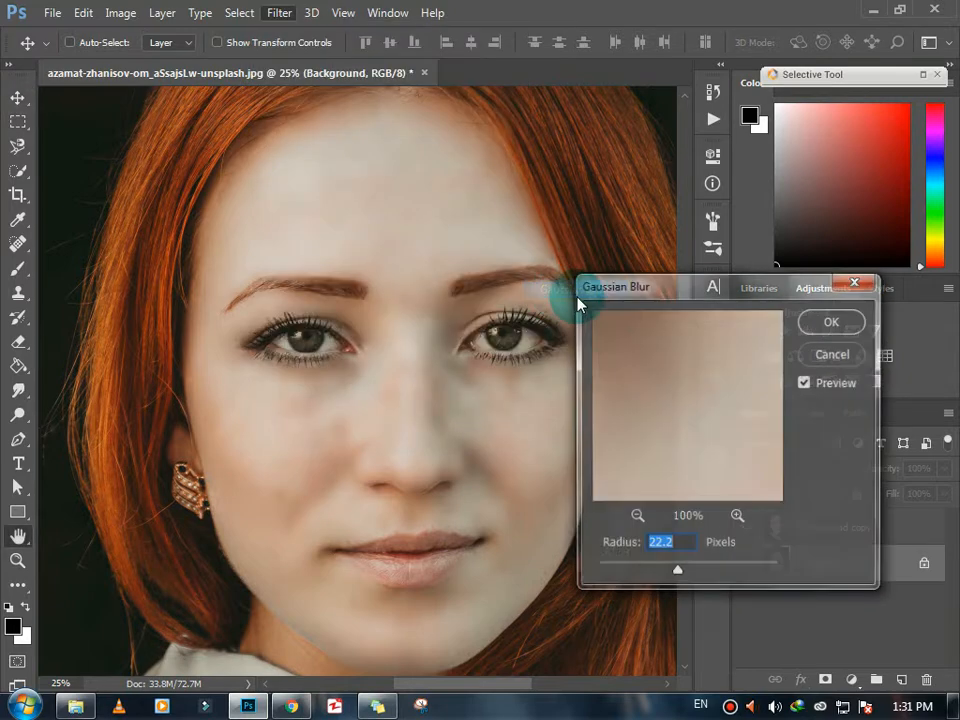
left_click_drag(677, 575, 677, 572)
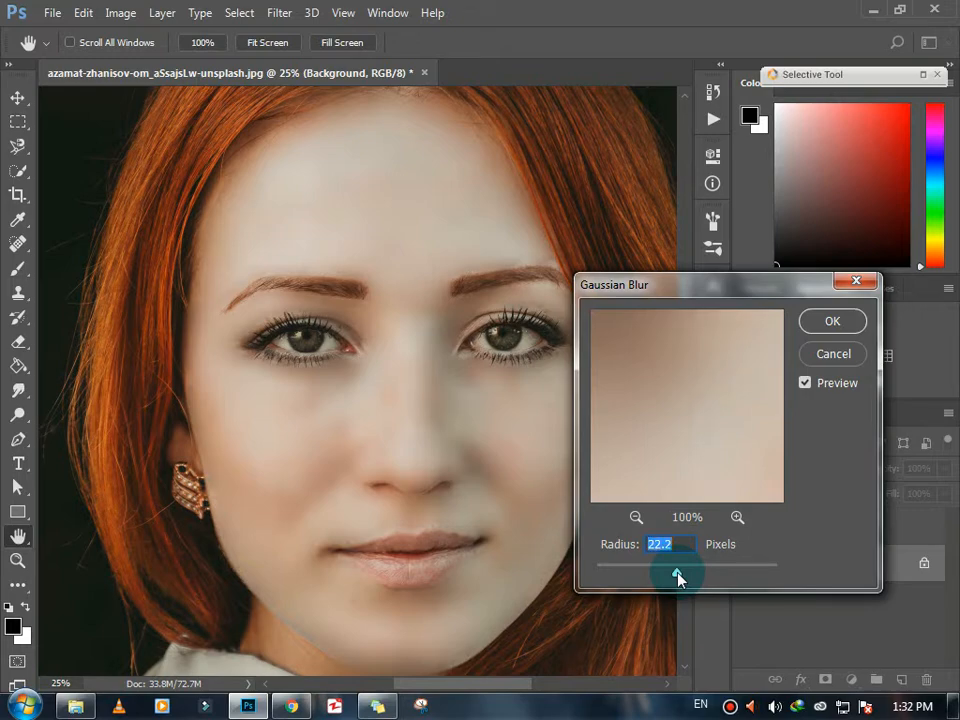
left_click(831, 322)
key("v")
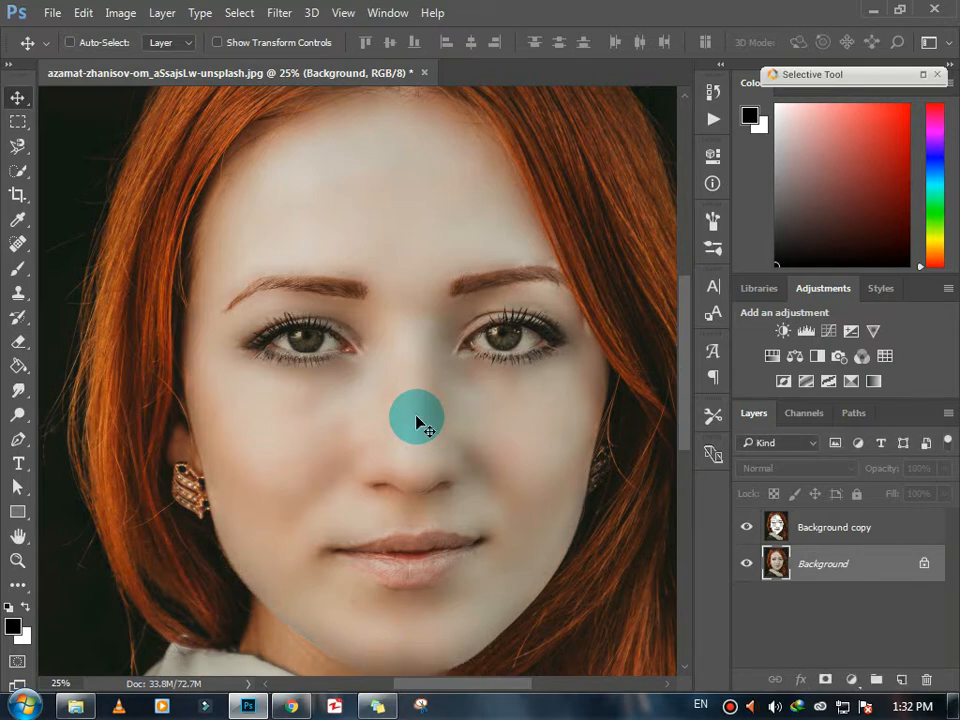
Select the Background copy layer and fit the whole portrait on screen to review the retouched skin.
left_click(797, 527)
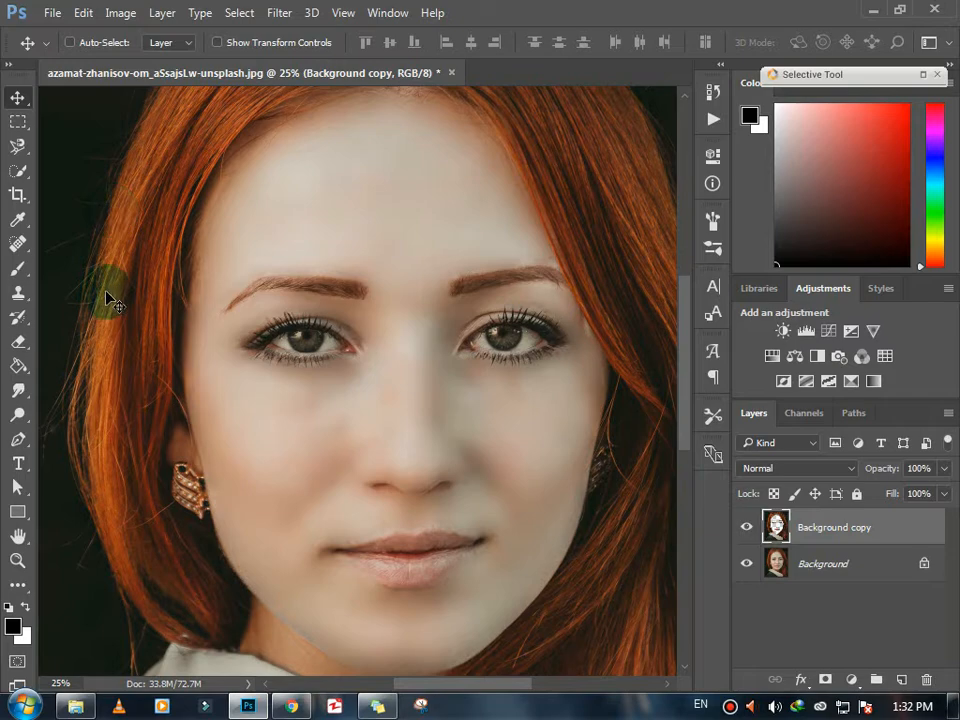
left_click(17, 562)
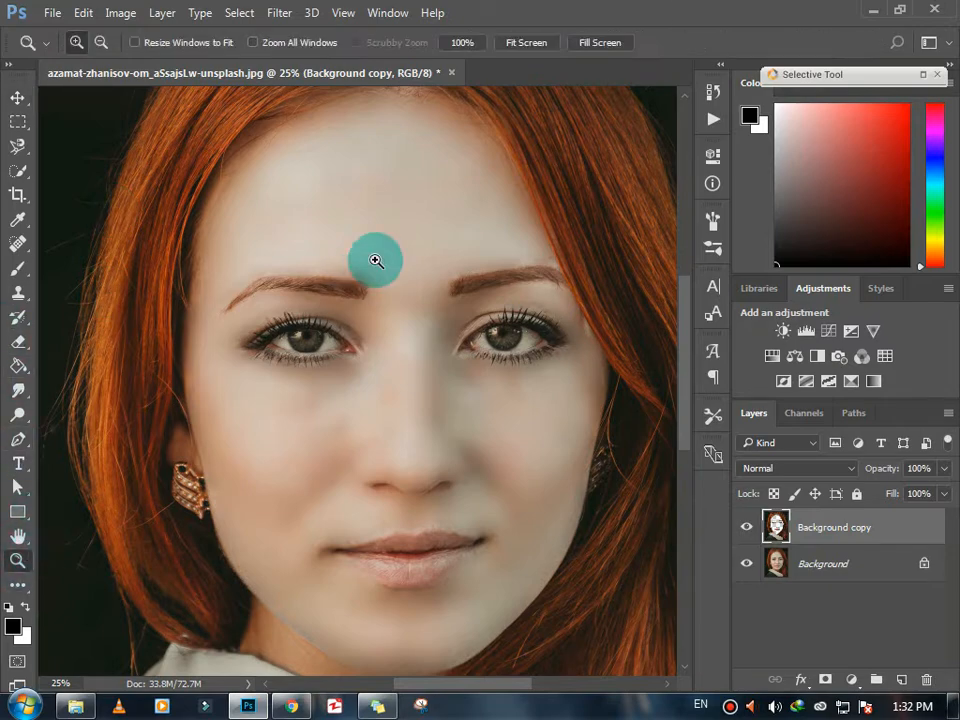
left_click(538, 43)
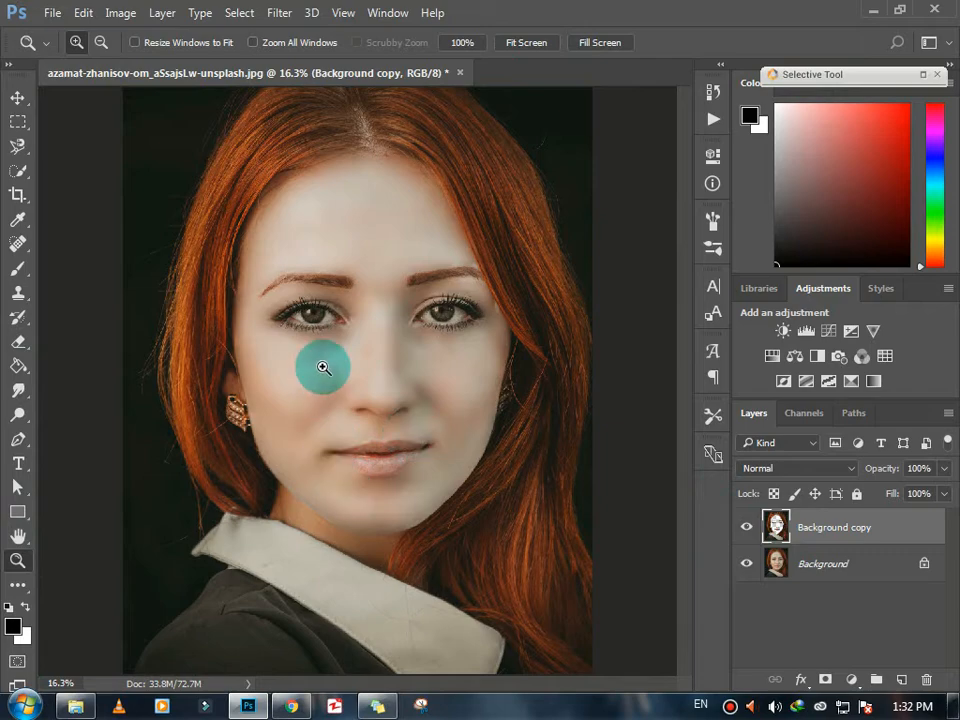
left_click(17, 97)
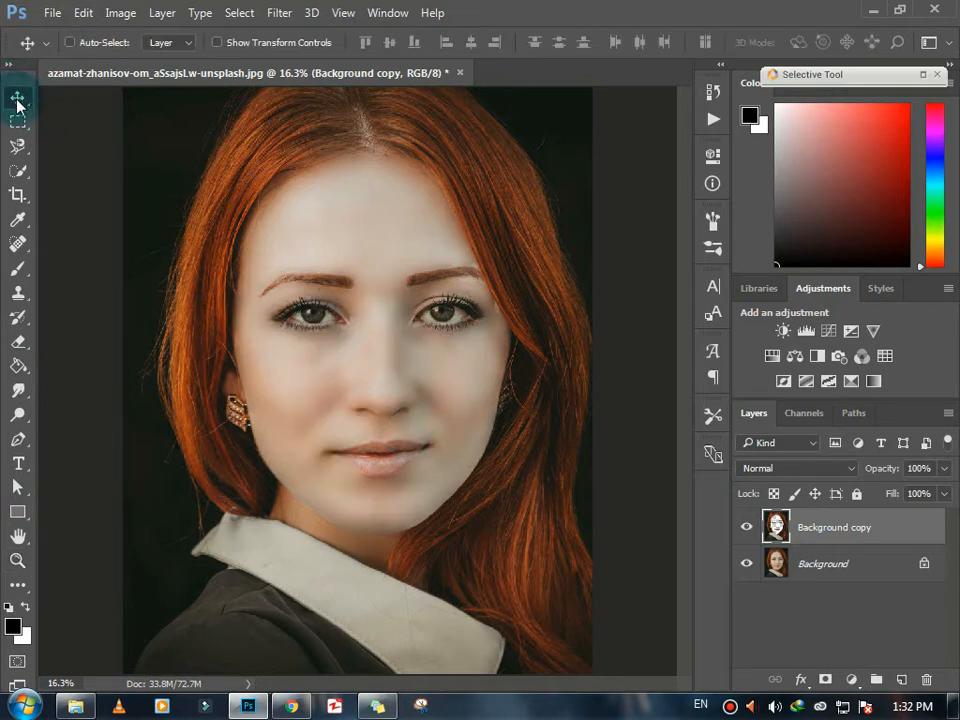